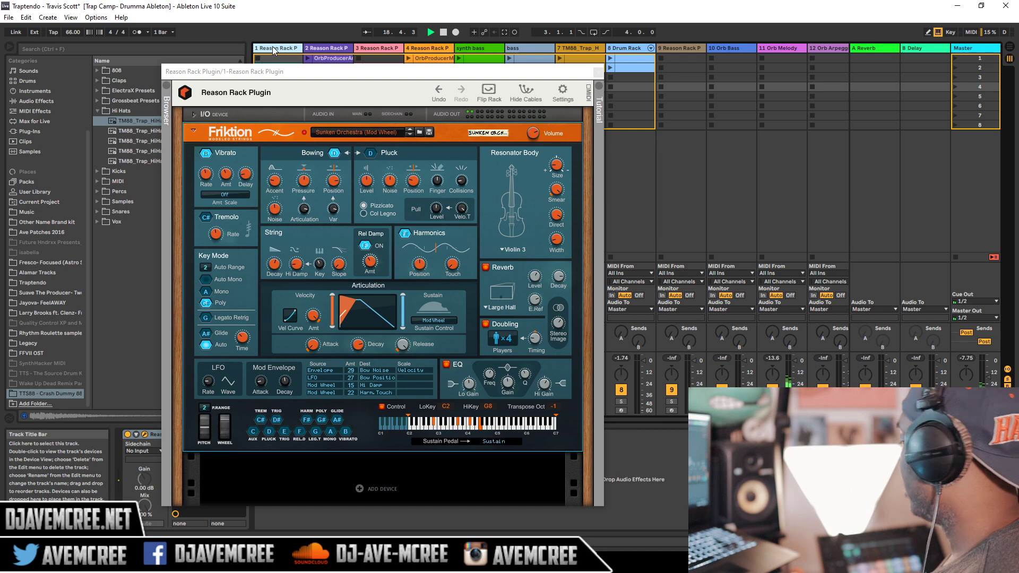
Step: Stop playback and look through the Reason Rack instruments on tracks 1 to 4
key("space")
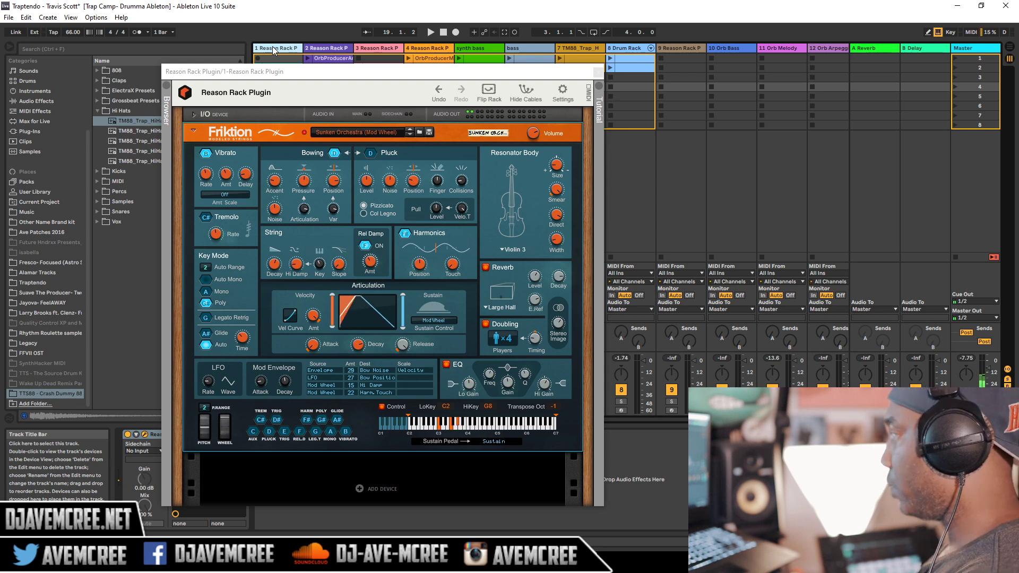
left_click(274, 49)
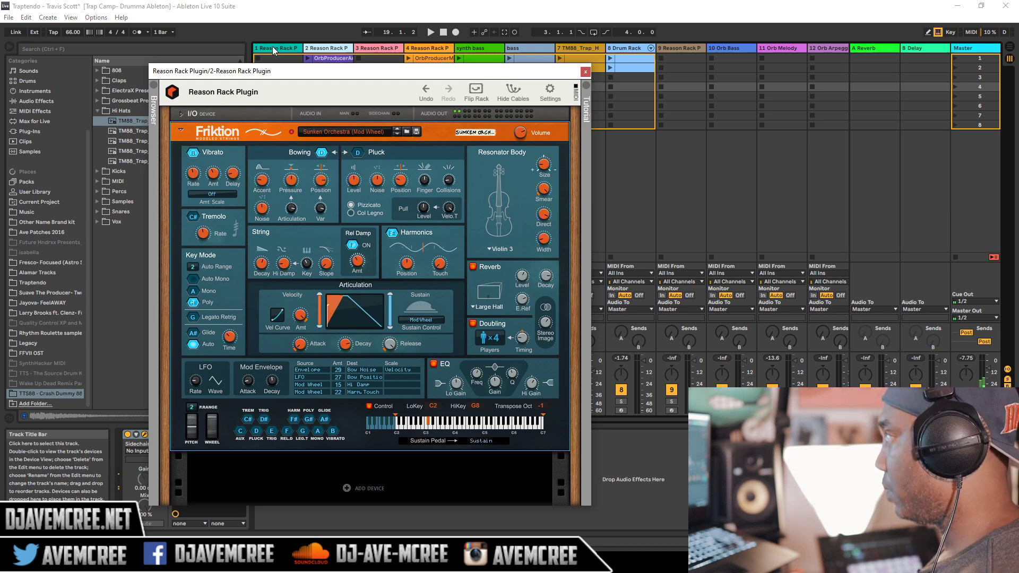
key("Right")
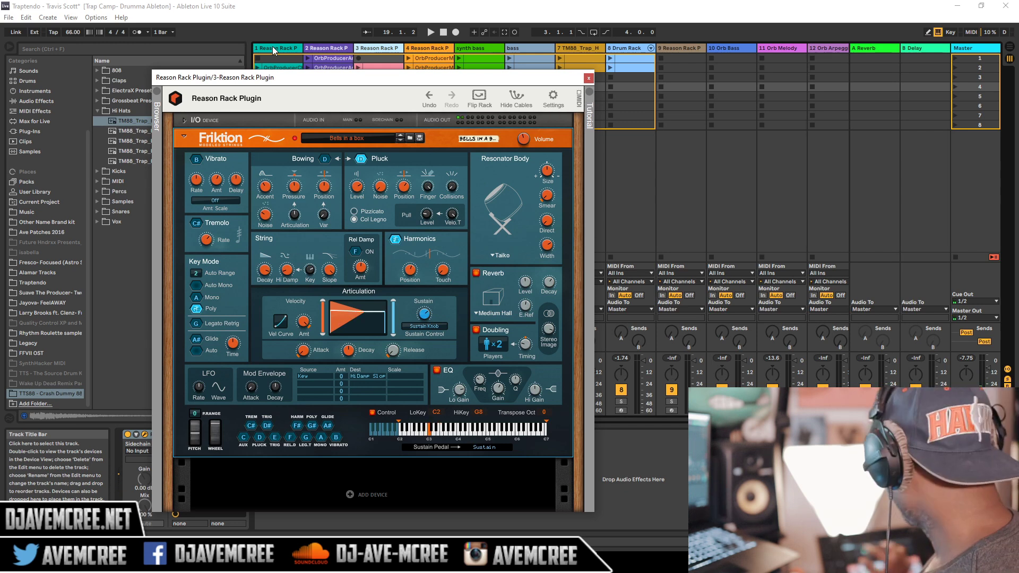
left_click(273, 48)
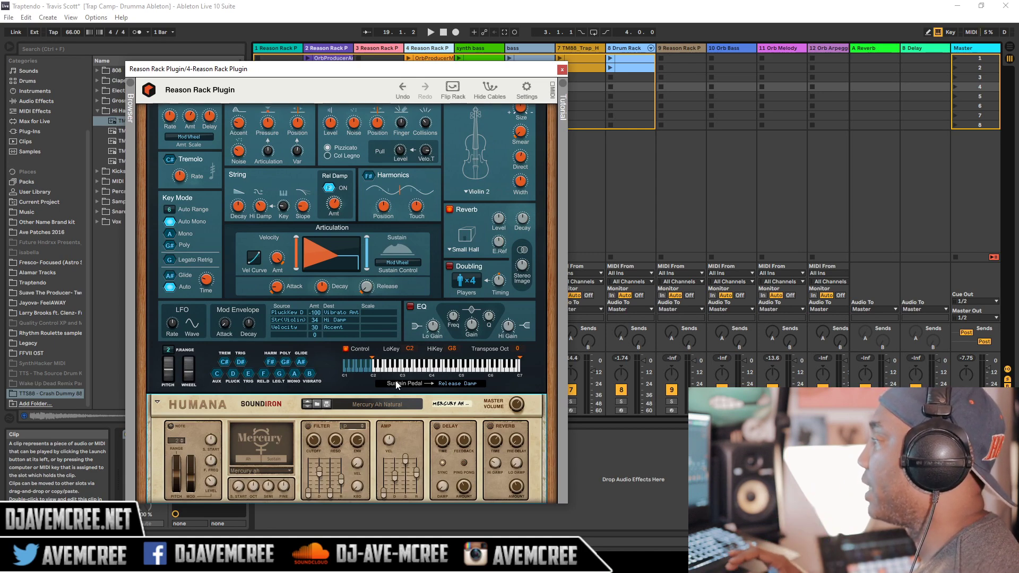
Step: Undo the last patch load on the Humana device in track 4's rack and play a note to audition it
left_click(287, 405)
right_click(288, 404)
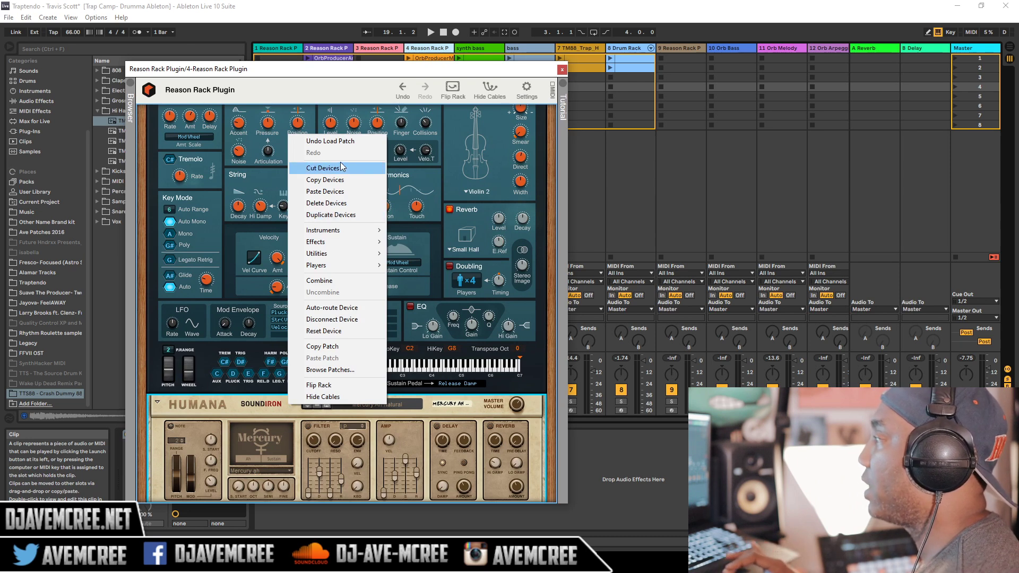
left_click(336, 146)
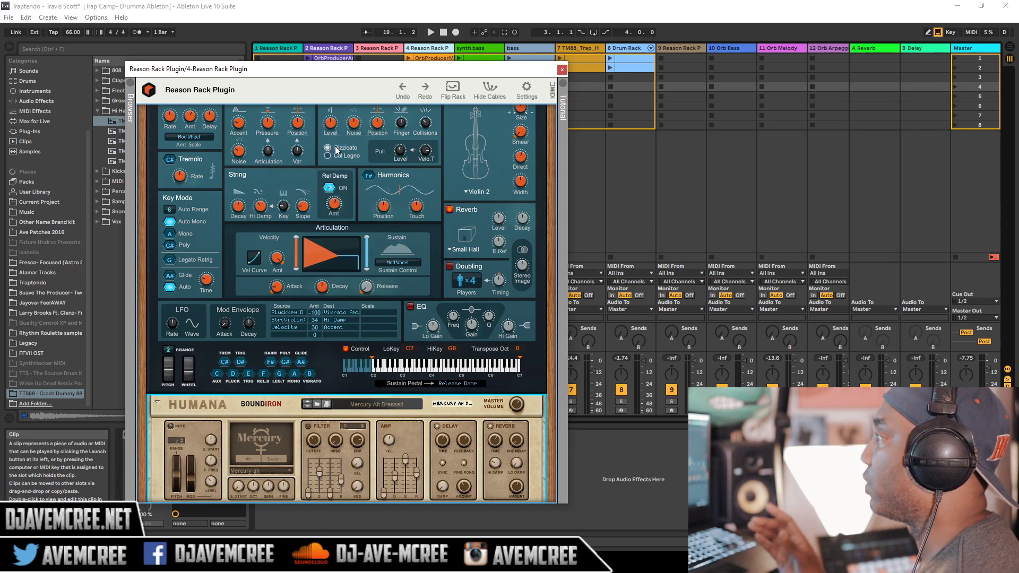
key("a")
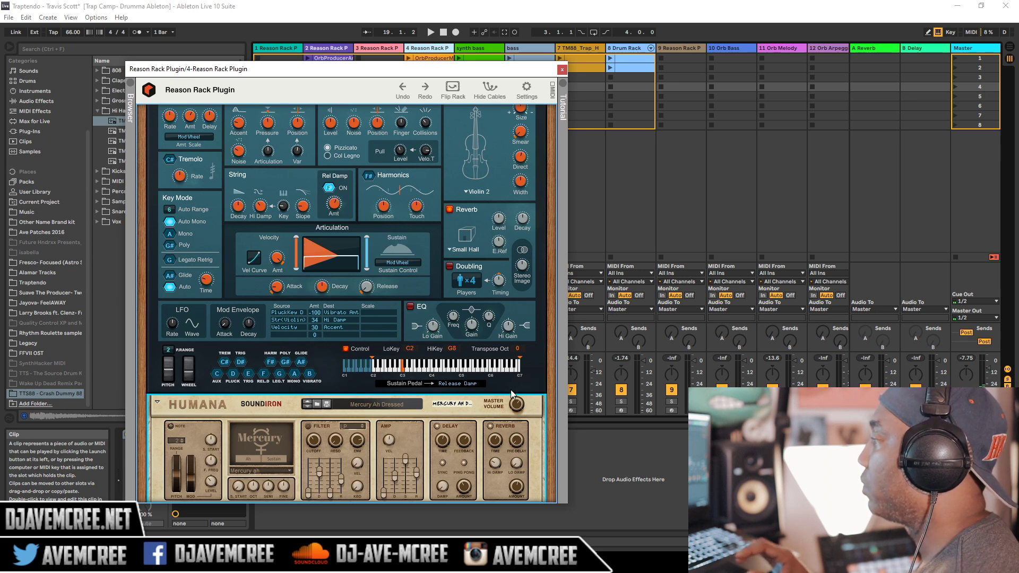
Step: Turn the Humana device's master volume all the way down to -∞ dB
scroll(510, 389, "down", 3)
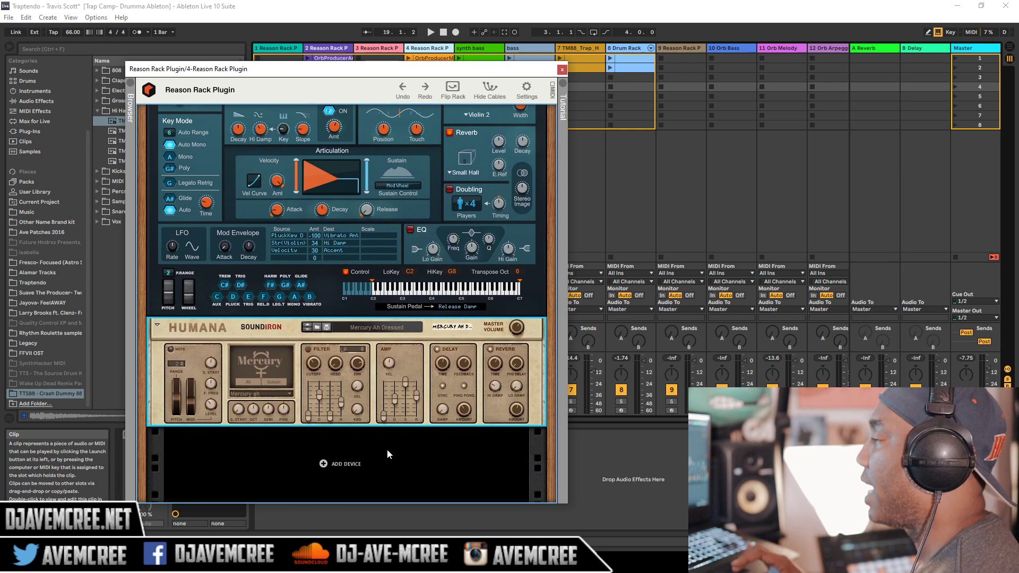
scroll(387, 449, "down", 1)
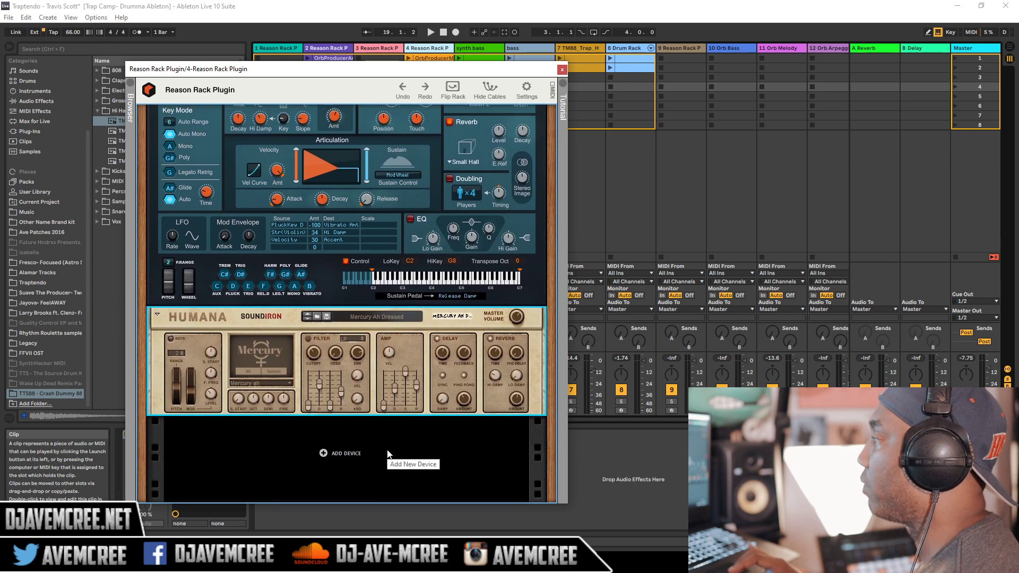
left_click(518, 317)
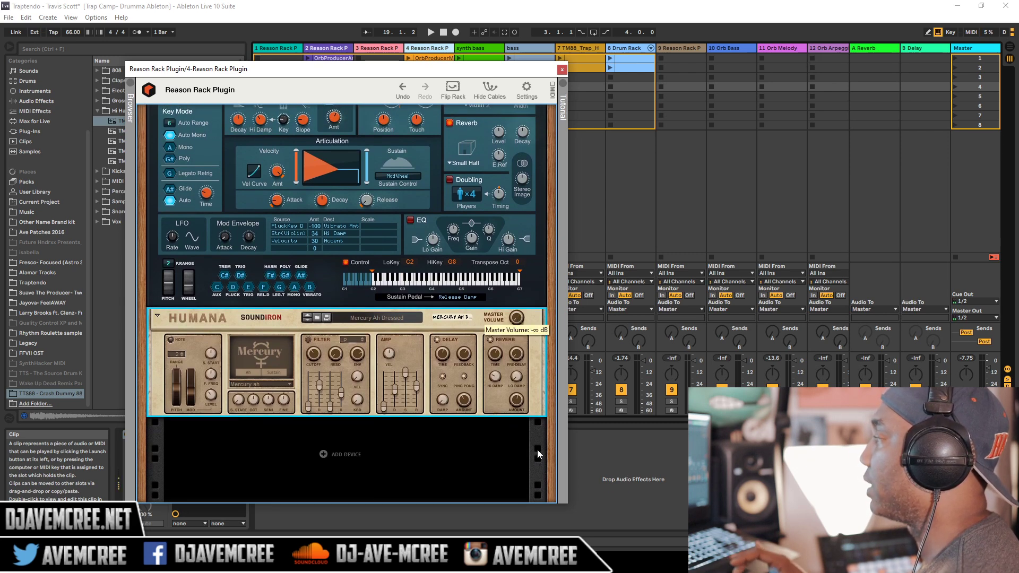
Step: Examine the Friktion Violin Solo controls, including reverb, doubling, EQ and resonator body, and the Humana device beneath them
scroll(474, 304, "up", 5)
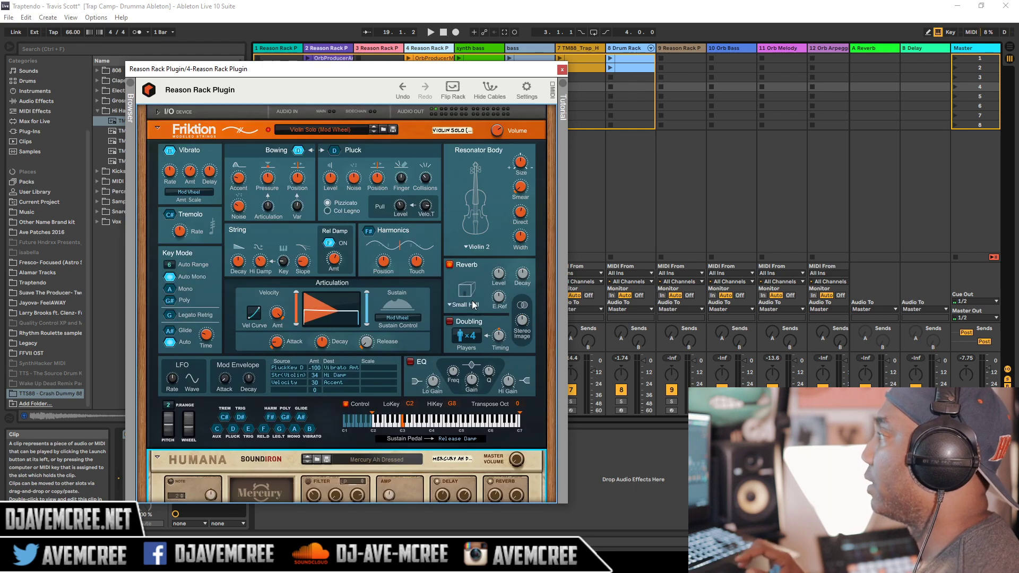
scroll(473, 302, "down", 4)
scroll(472, 301, "down", 2)
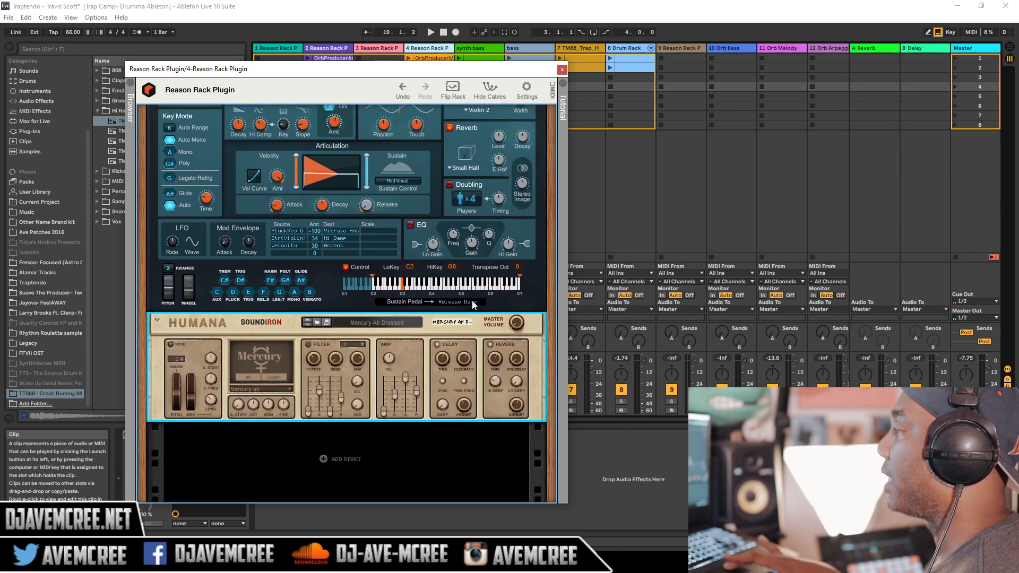
scroll(472, 300, "up", 2)
scroll(472, 300, "up", 1)
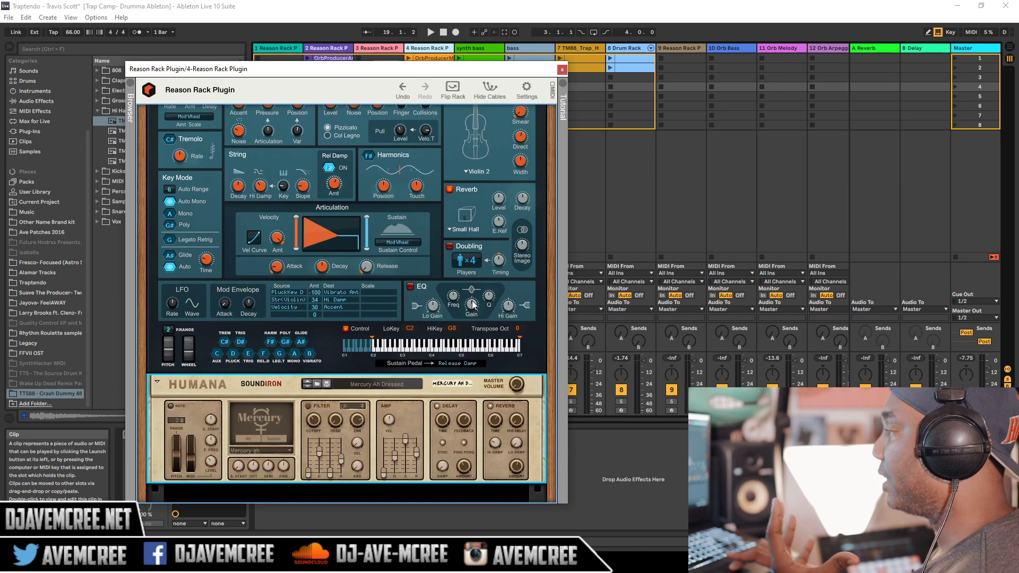
scroll(472, 305, "down", 3)
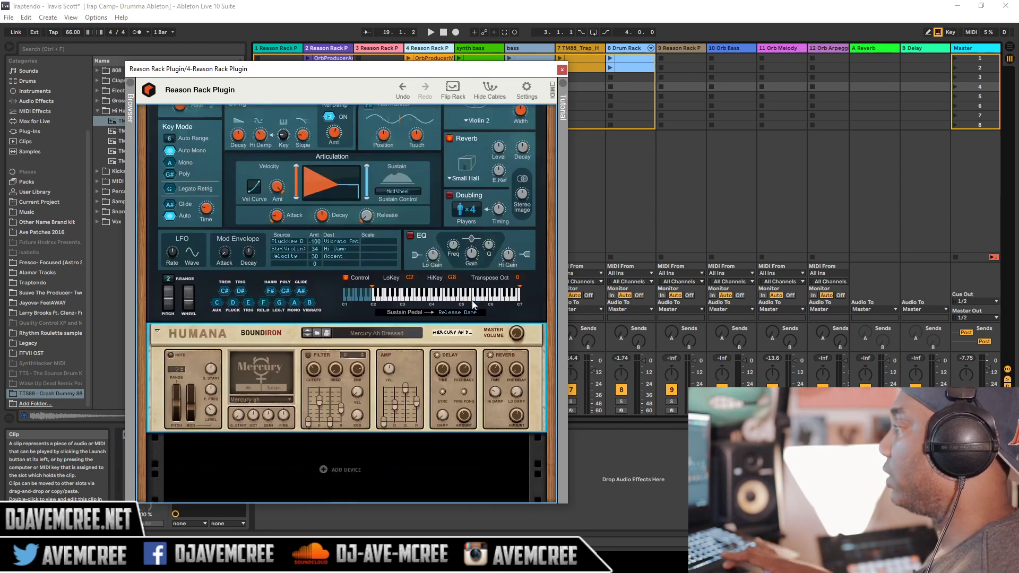
scroll(473, 304, "up", 3)
scroll(472, 303, "down", 2)
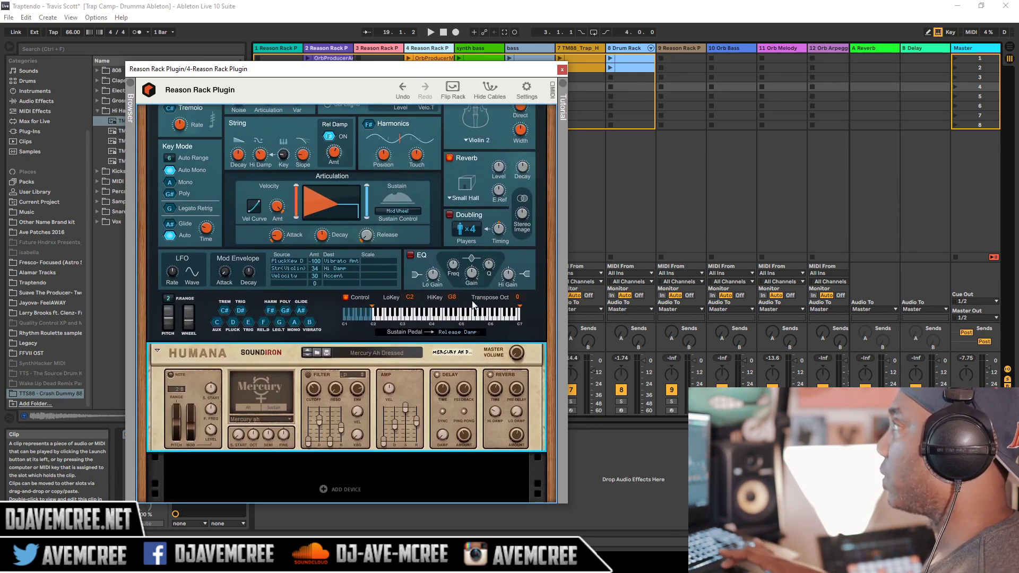
scroll(474, 305, "up", 3)
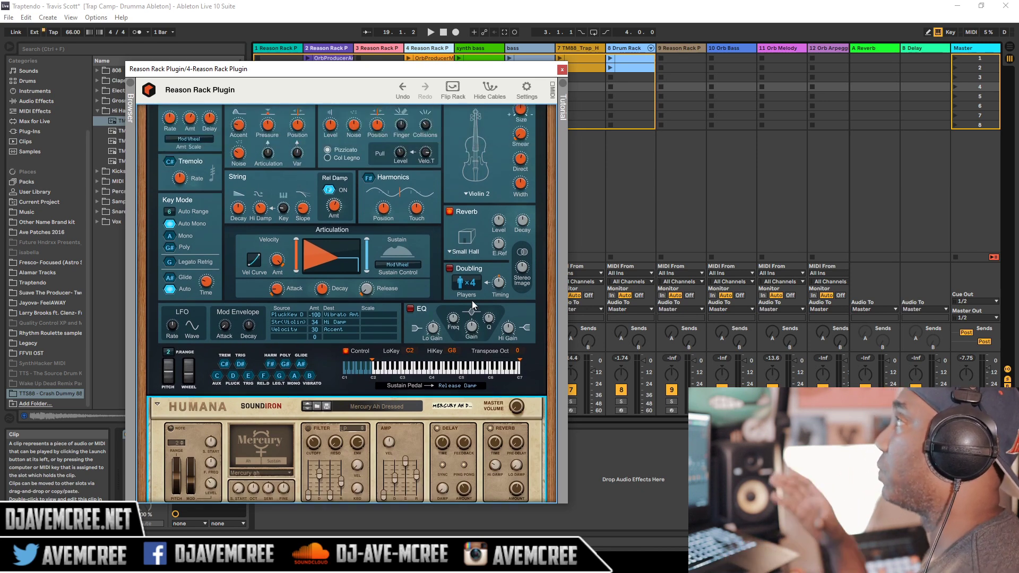
scroll(473, 300, "up", 1)
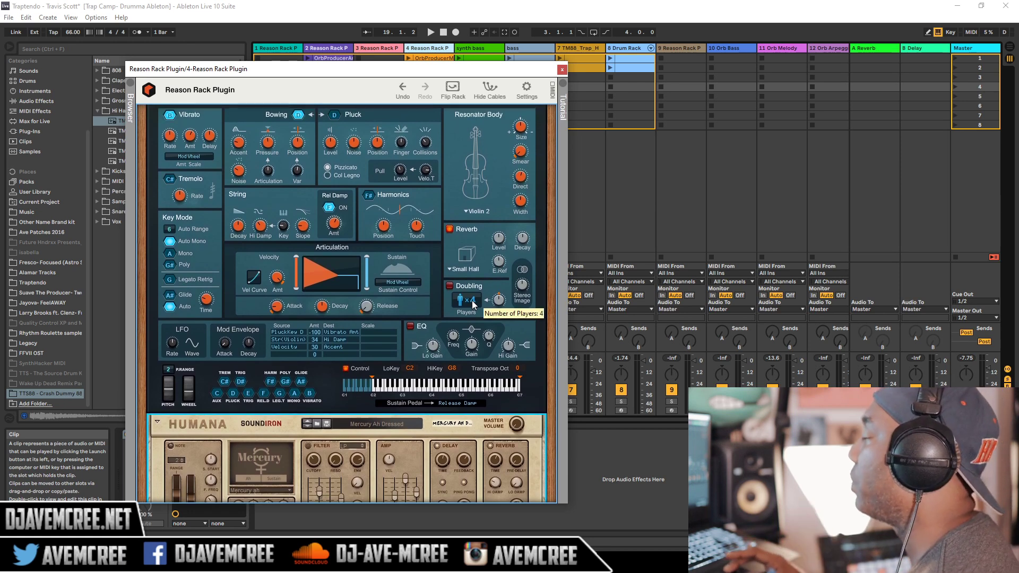
scroll(472, 304, "up", 2)
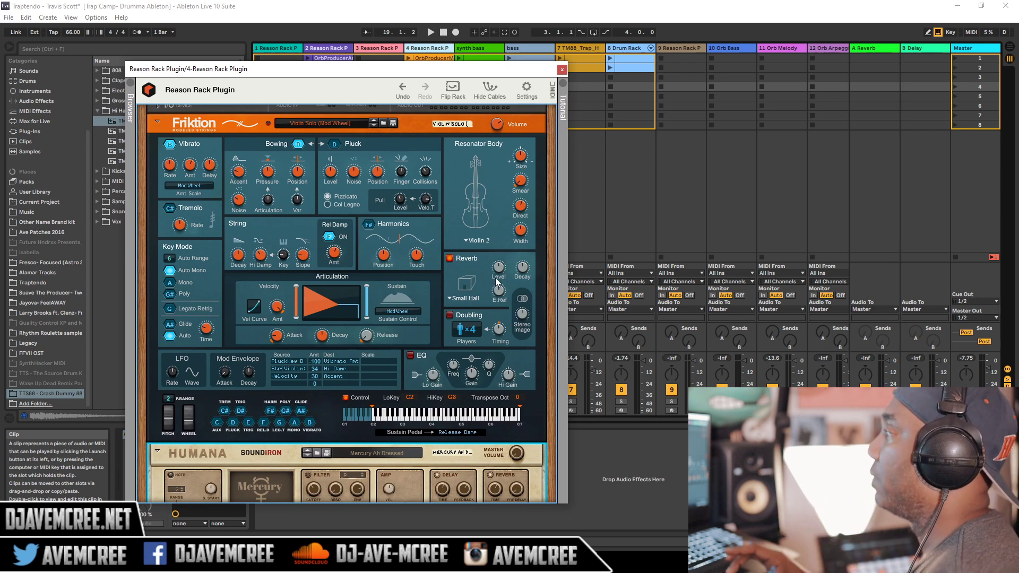
scroll(468, 256, "up", 1)
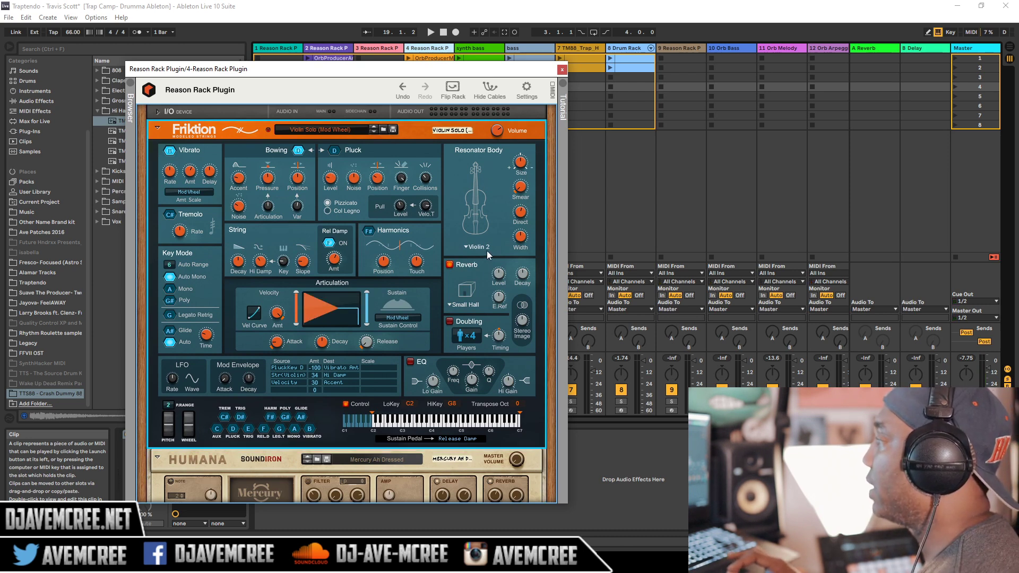
Step: Change Friktion's resonator body to Viola 1, and load the Bass Flute (Mod Wheel) patch
left_click(486, 249)
left_click(505, 288)
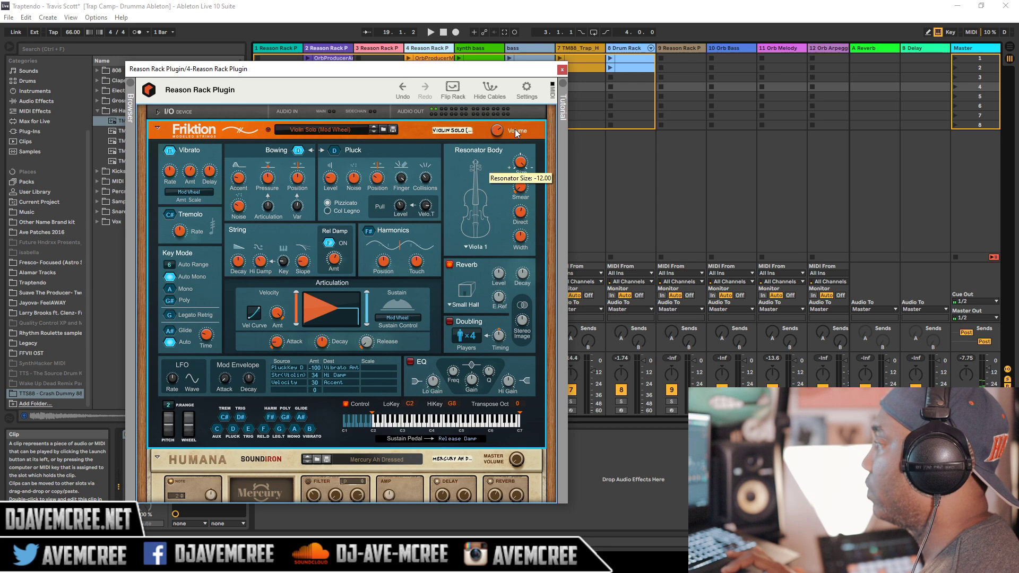
left_click(337, 128)
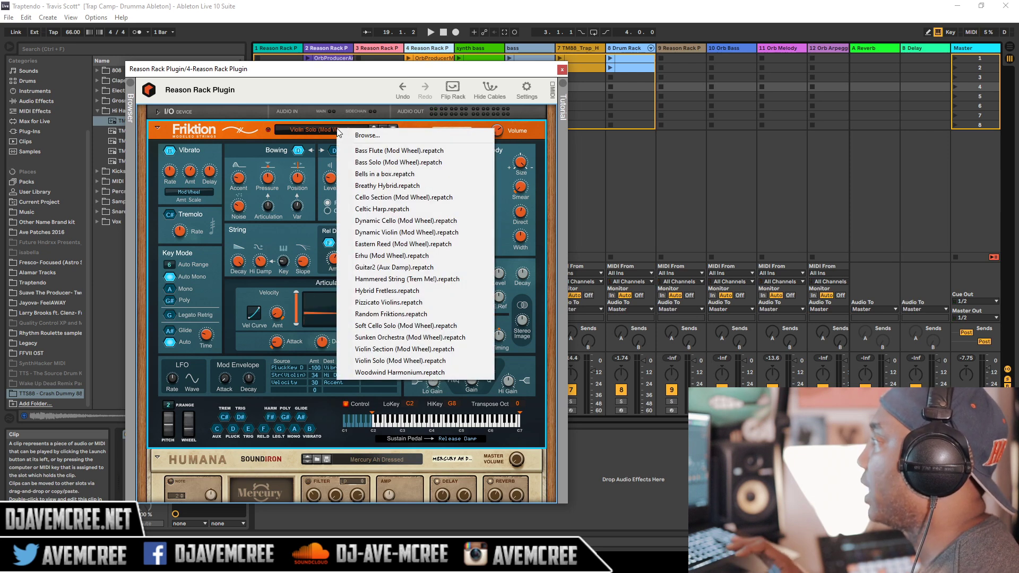
left_click(391, 151)
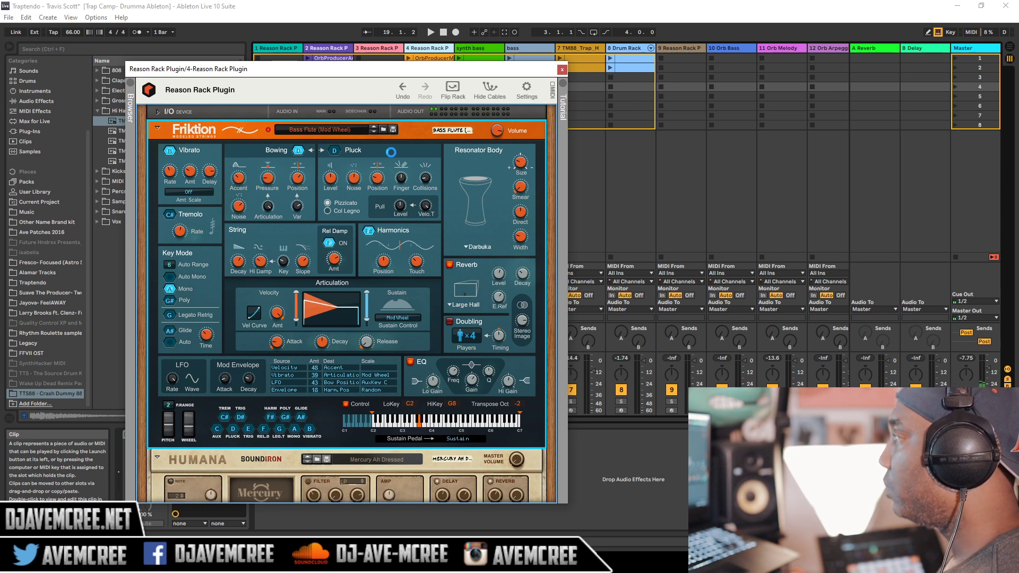
Step: Switch the Bass Flute patch from bowing to Pluck with Col Legno, and adjust the pluck level
left_click(335, 151)
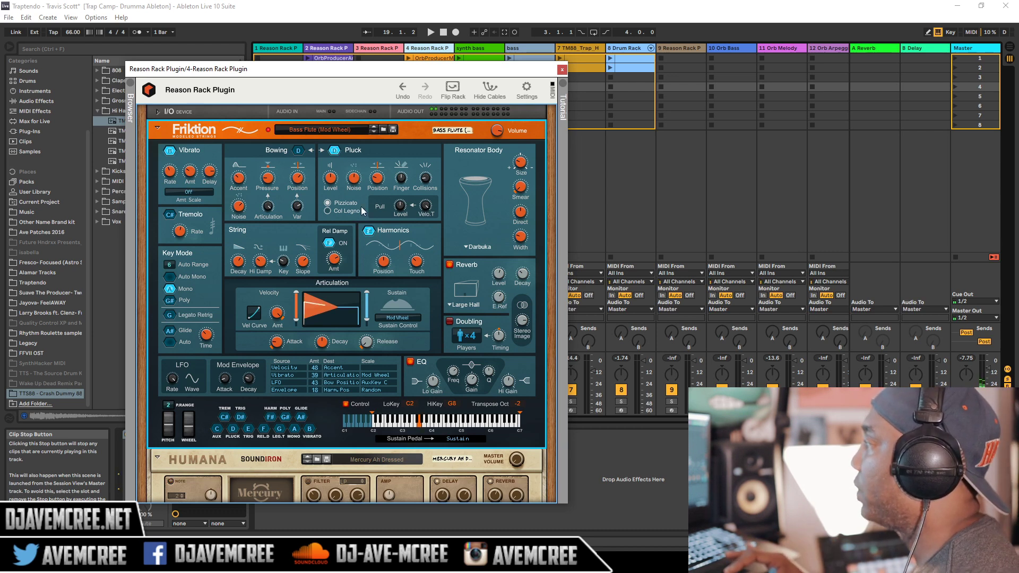
left_click(329, 210)
mouse_move(334, 187)
left_mouse_down()
mouse_move(327, 176)
mouse_move(330, 189)
left_mouse_up()
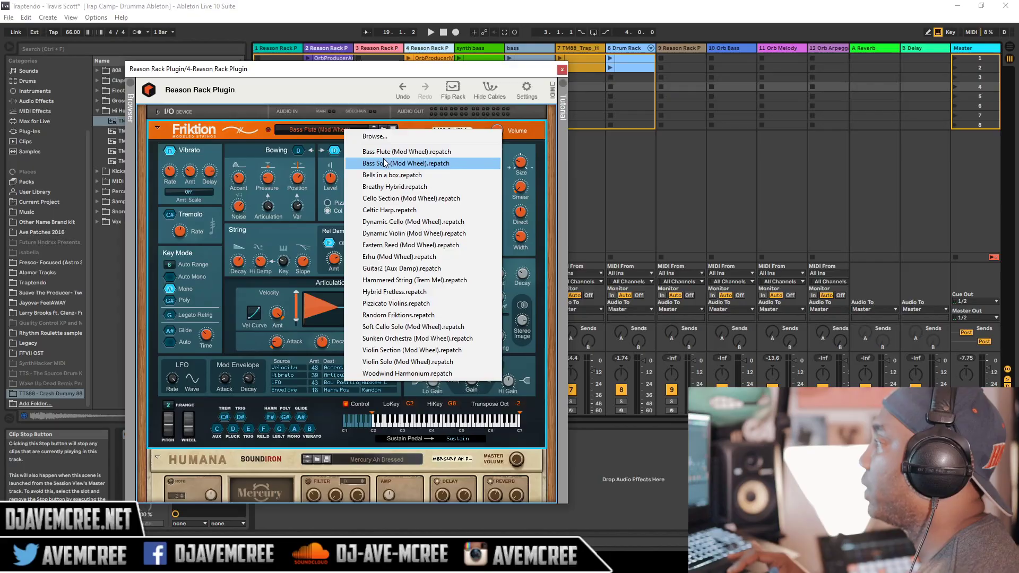
Step: Audition more Friktion patches, from Bass Solo (Mod Wheel) through Breathy Hybrid to Cello Section (Mod Wheel)
left_click(386, 163)
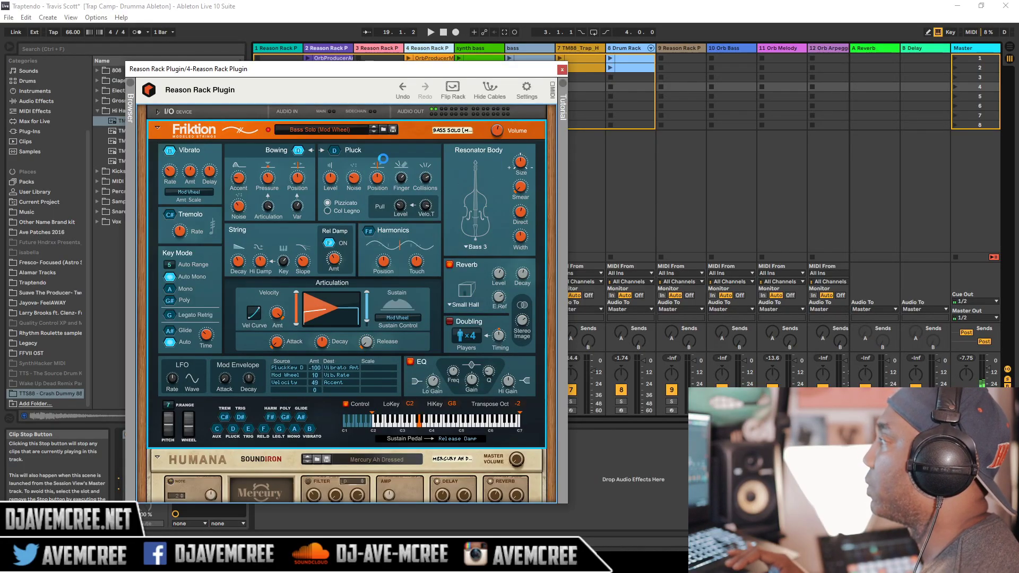
left_click(373, 133)
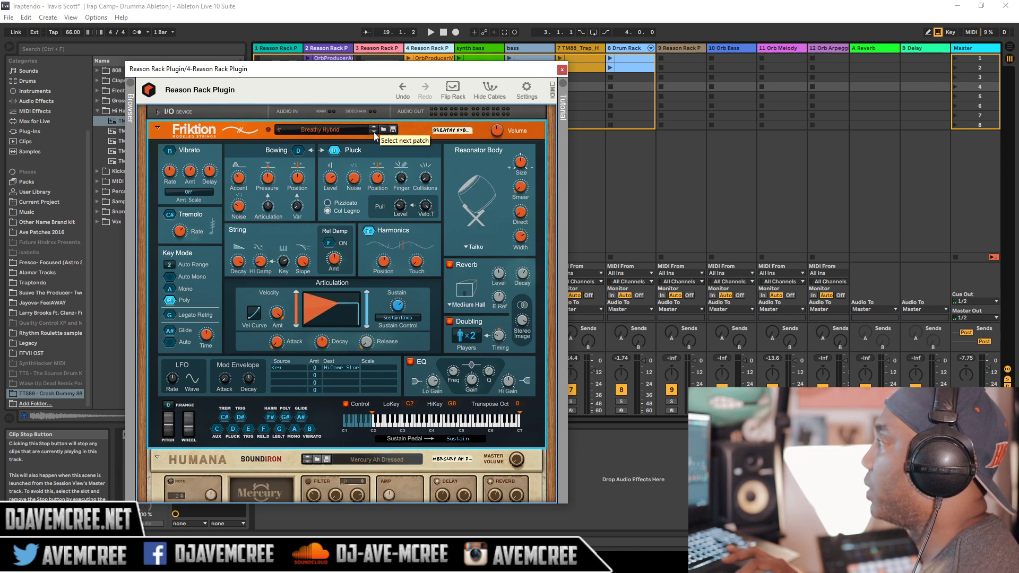
left_click(374, 133)
left_click(373, 132)
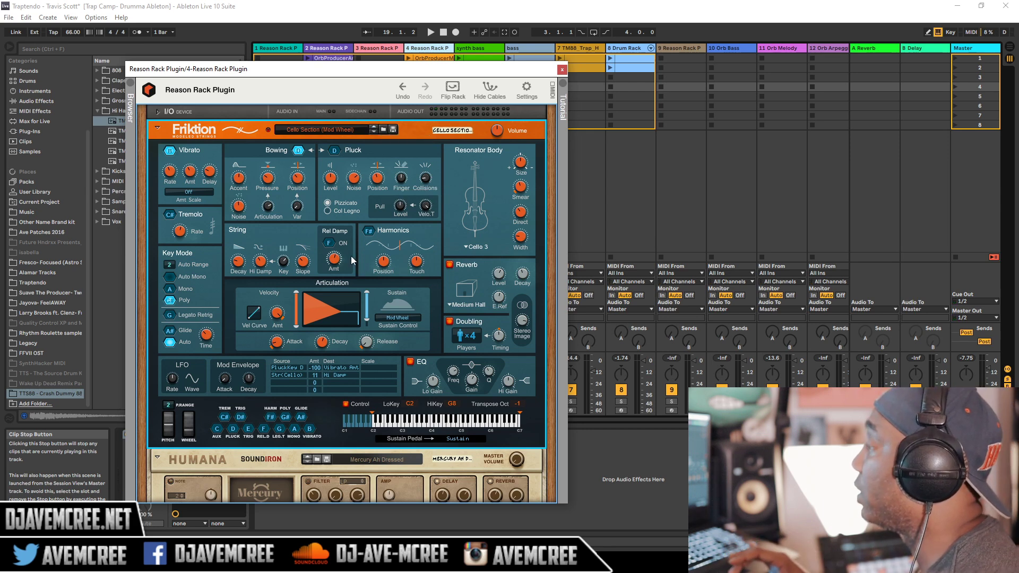
Step: Load Friktion's Violin Section (Mod Wheel) patch and switch it to Pluck with fingerboard collisions at 36.2 %
left_click(353, 132)
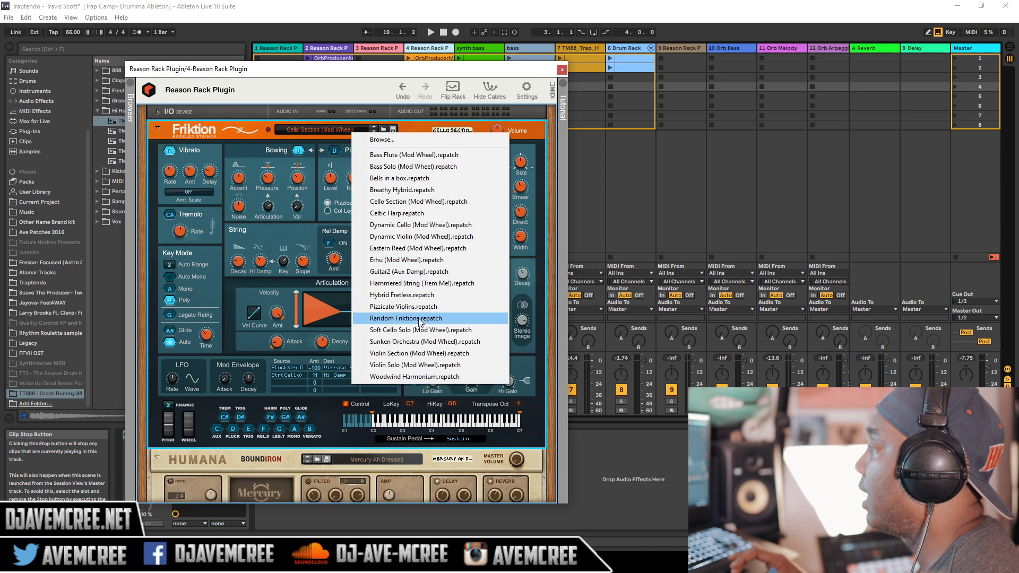
left_click(415, 353)
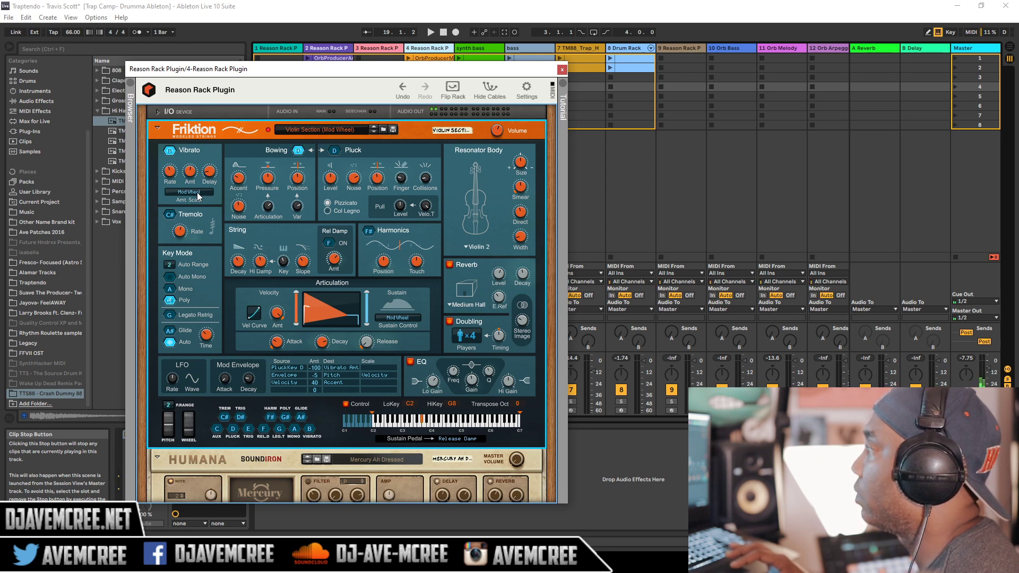
left_click(334, 151)
left_click_drag(426, 181, 423, 173)
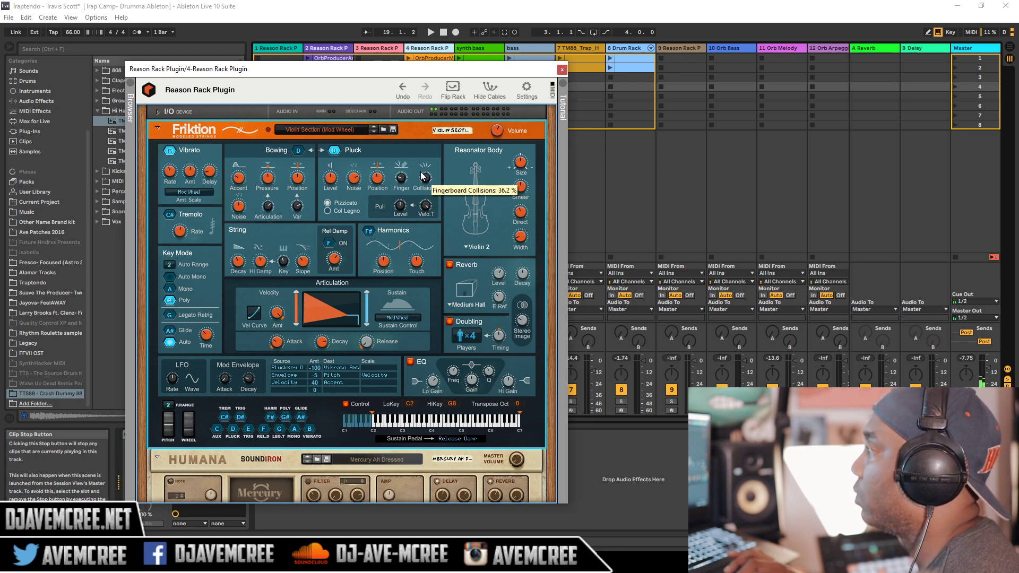
Step: Add a Scales & Chords player to the synth bass track's rack containing the Monotone Bass Synthesizer
left_click(470, 49)
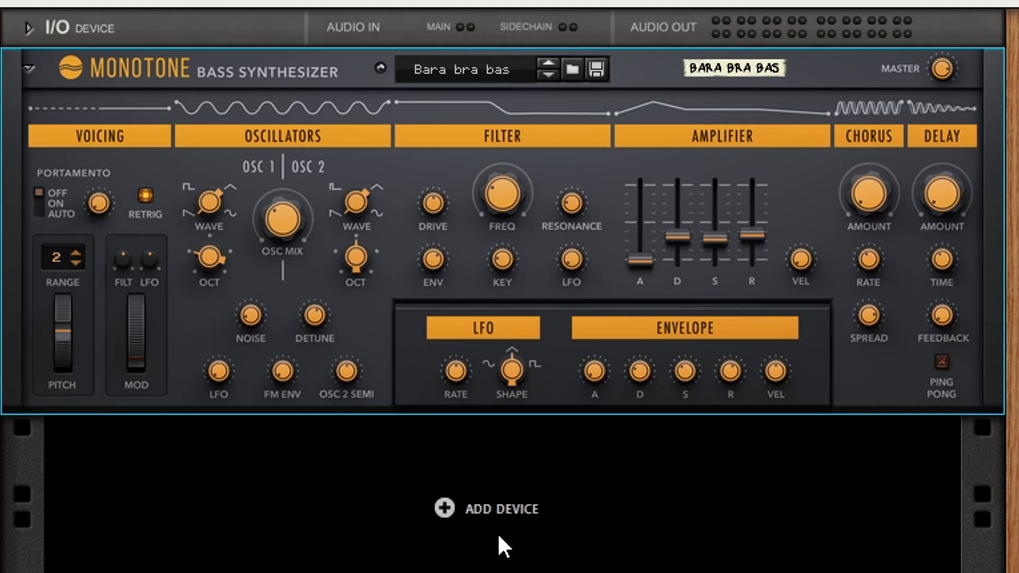
right_click(488, 522)
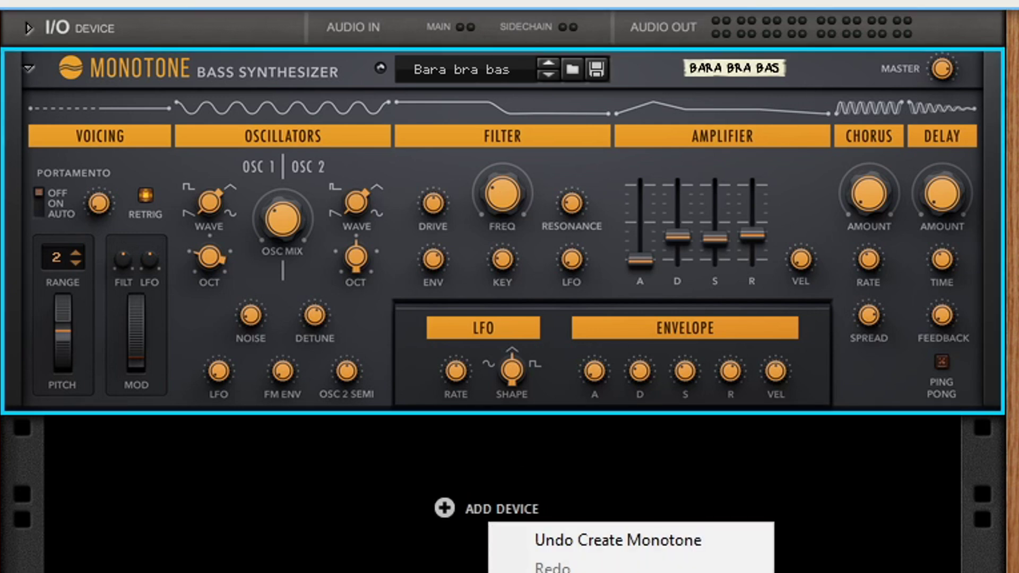
mouse_move(404, 416)
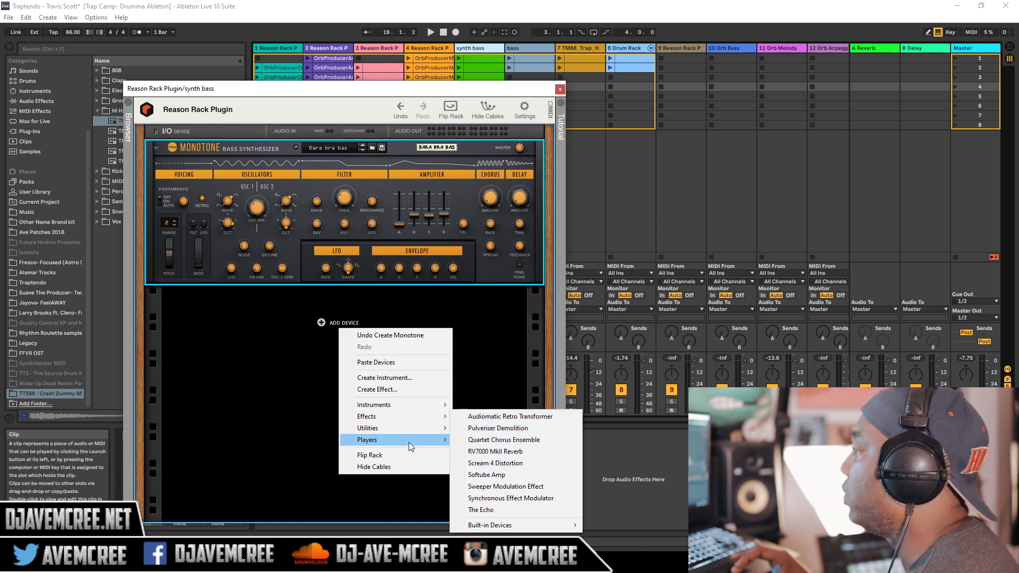
mouse_move(406, 445)
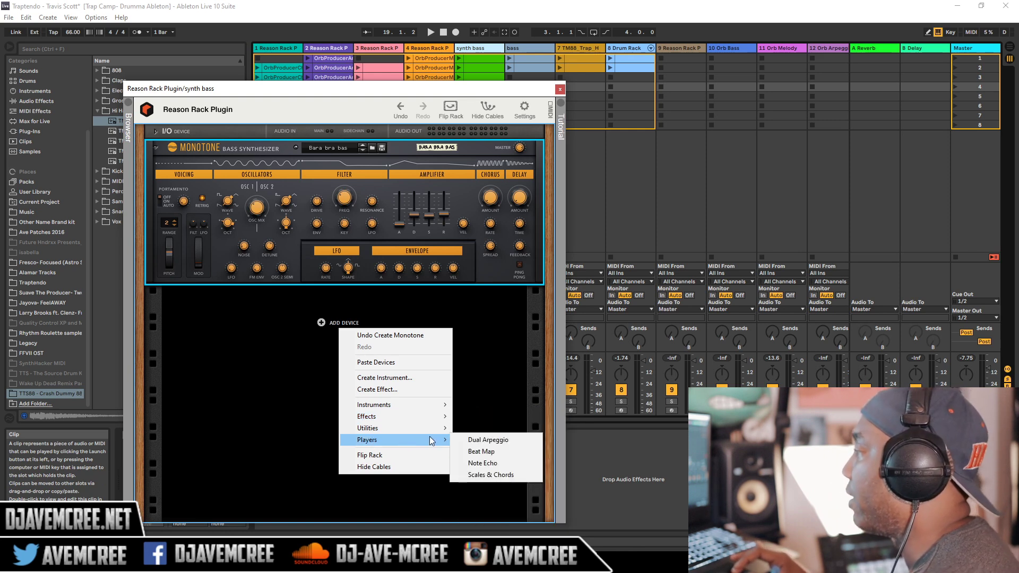
left_click(472, 473)
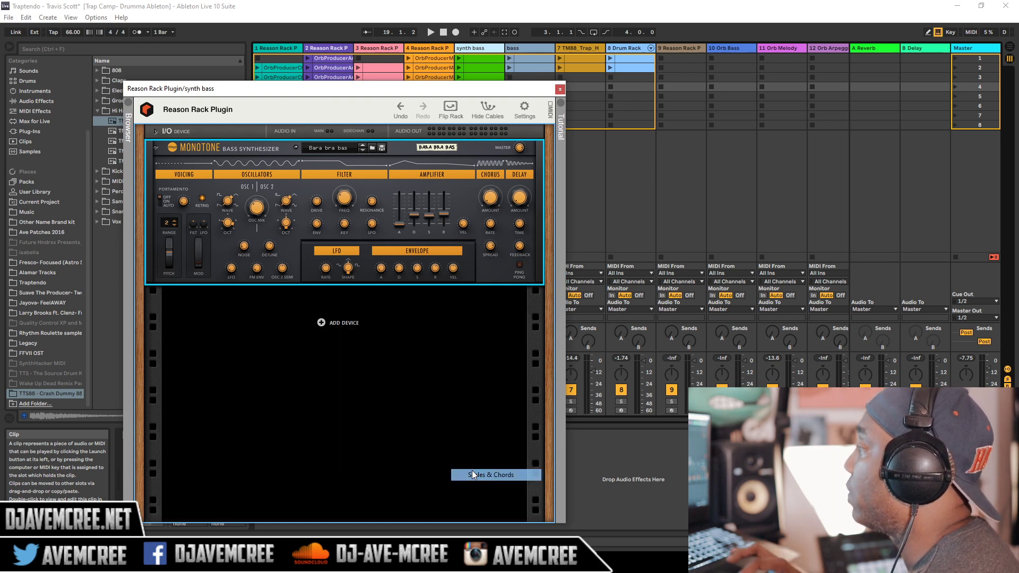
Step: Undo adding the Scales & Chords player and open the bass track's Reason Rack Plugin to show its Monotone and Scream 4 devices
key("ctrl+z")
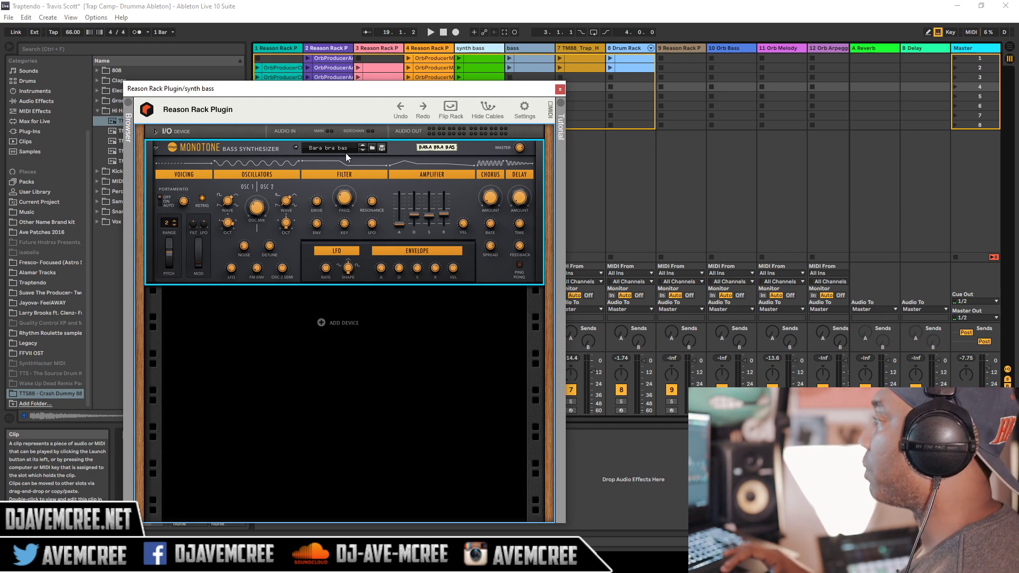
left_click(519, 50)
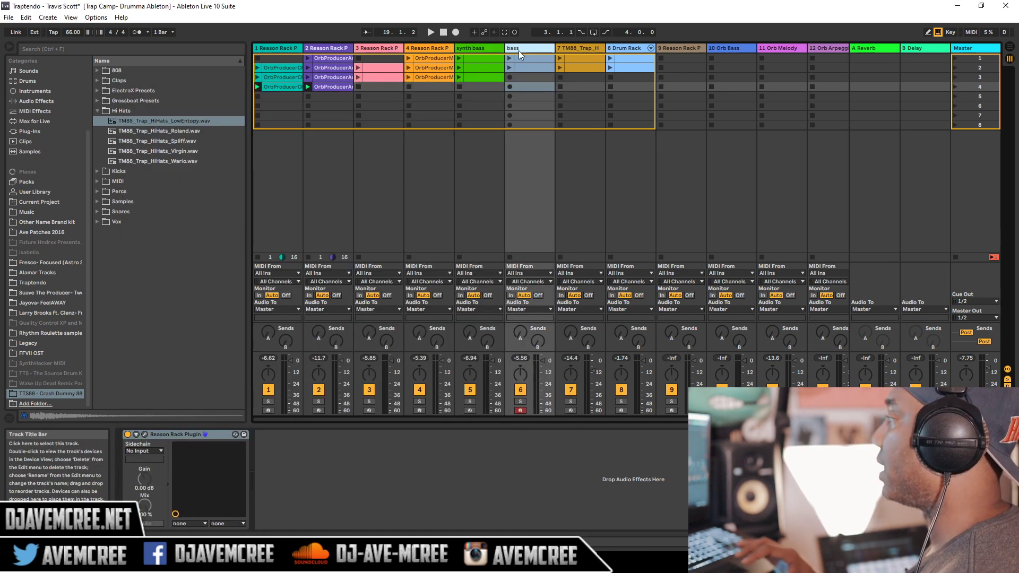
left_click(145, 435)
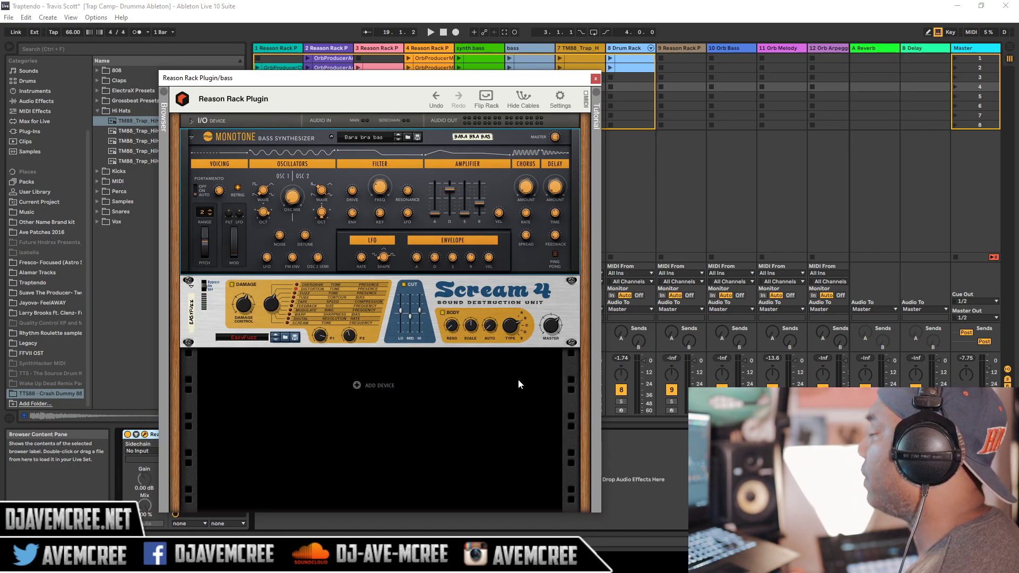
Step: Audition the Drum Rack track's Zagwraps kick and Kush snare samples by playing them alternately
left_click(638, 50)
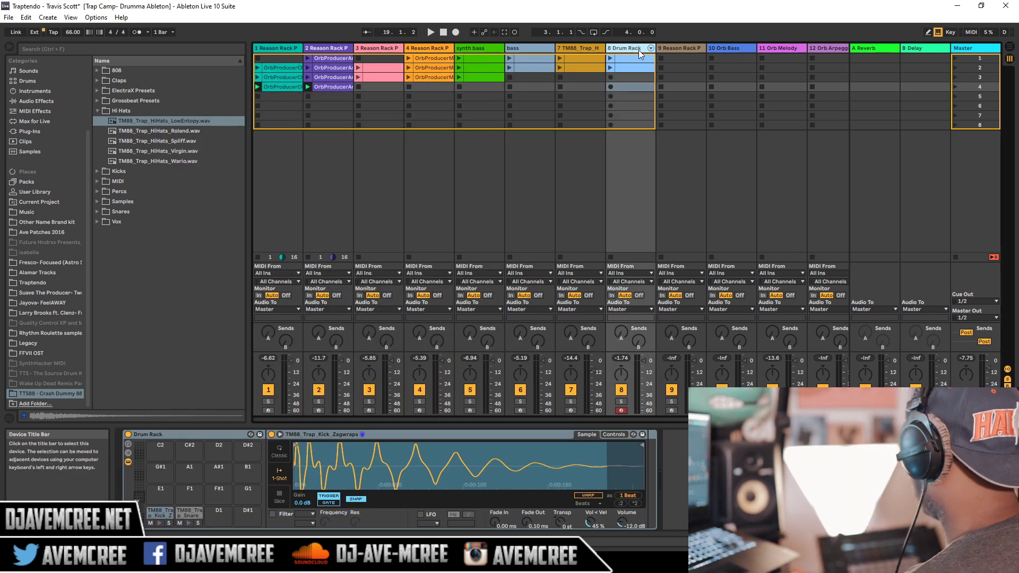
key("a")
key("w")
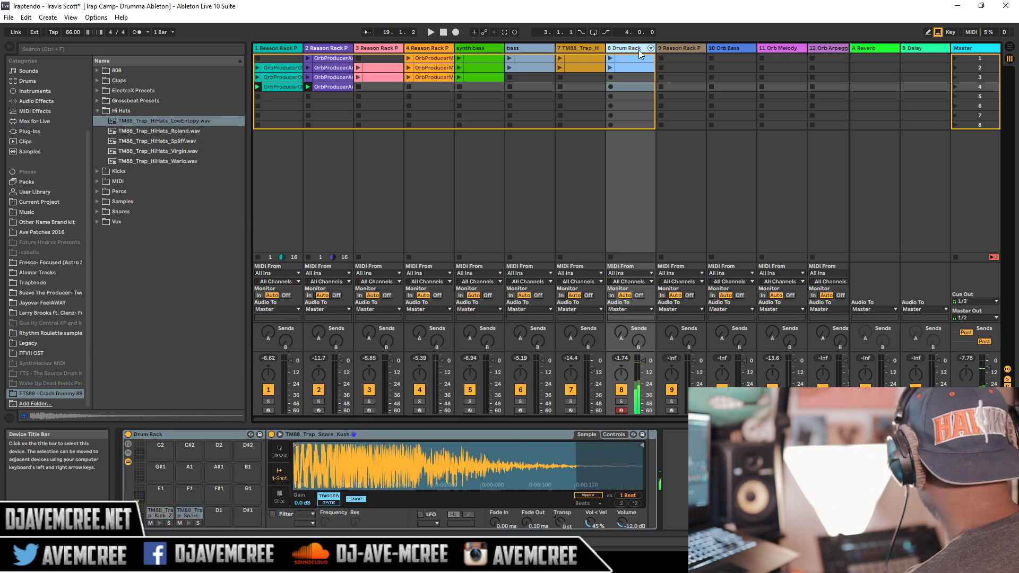
key("a")
key("w")
key("a")
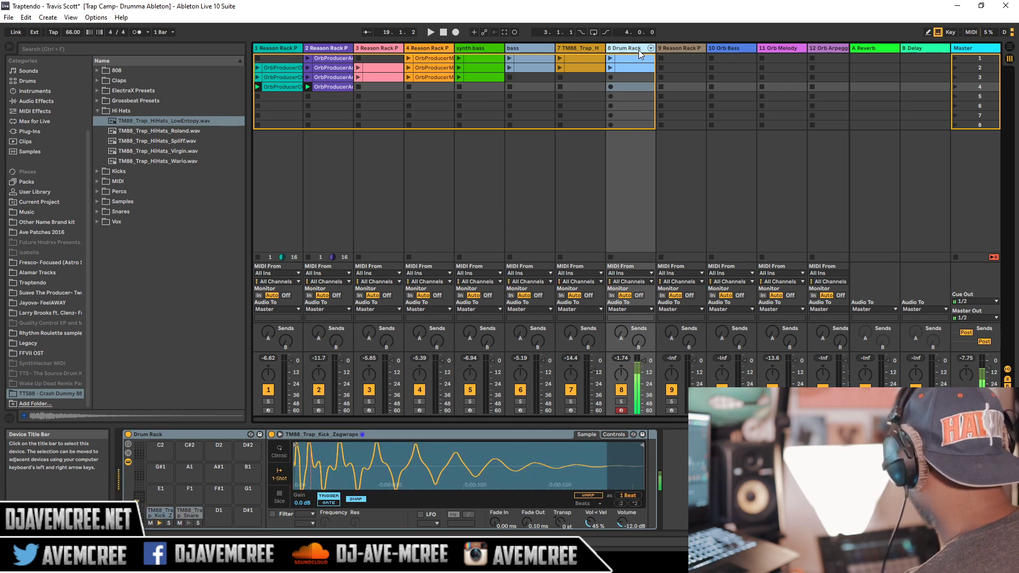
key("a")
key("w")
key("a")
key("w")
key("a")
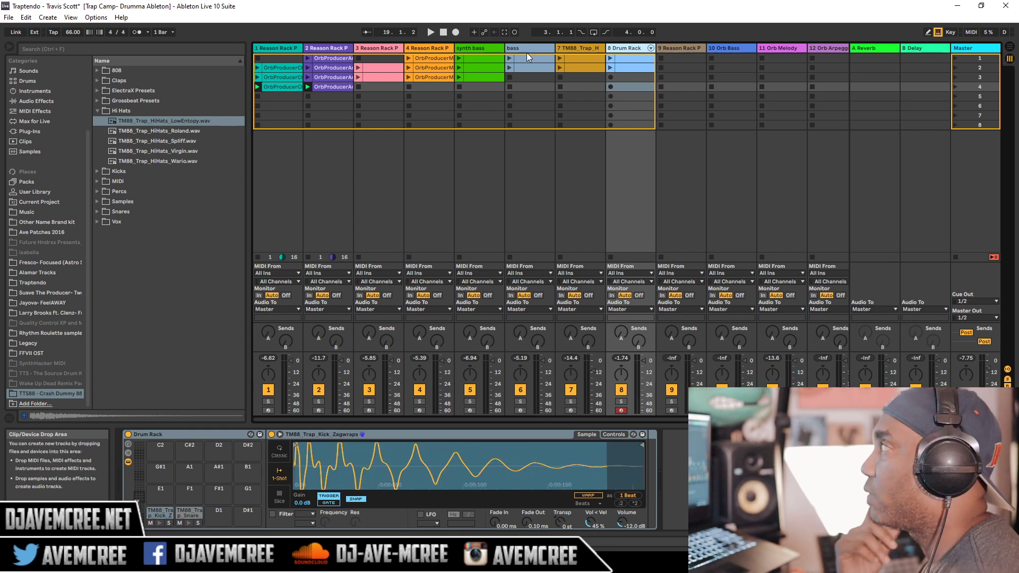